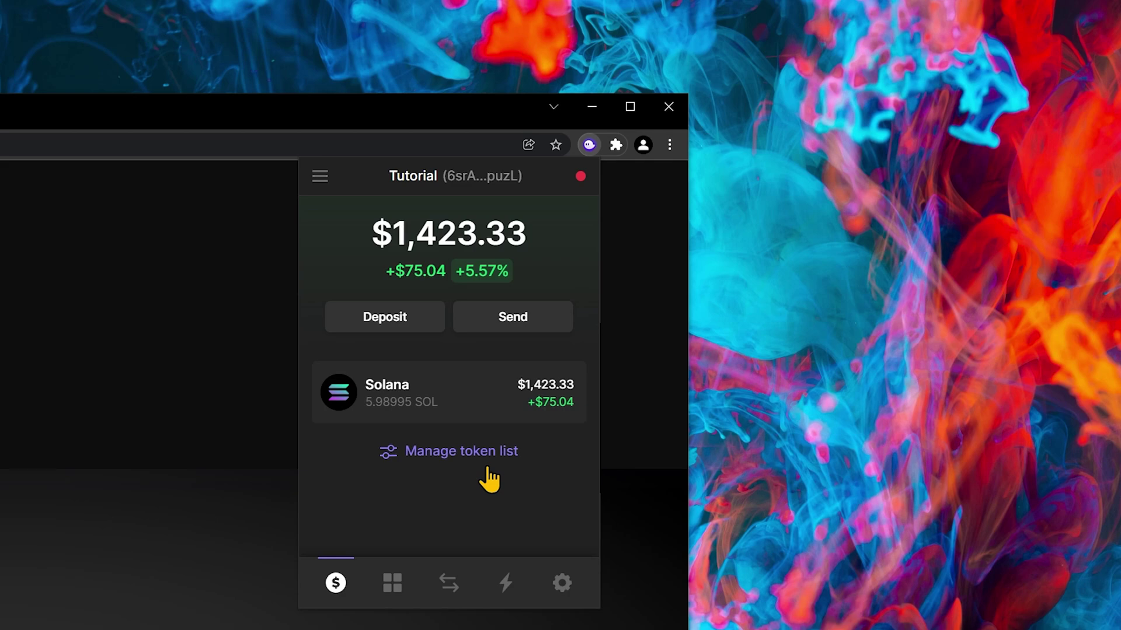
# From the Solana balance's stake list, add a new SOL stake to reach the validator chooser.
pyautogui.click(491, 404)
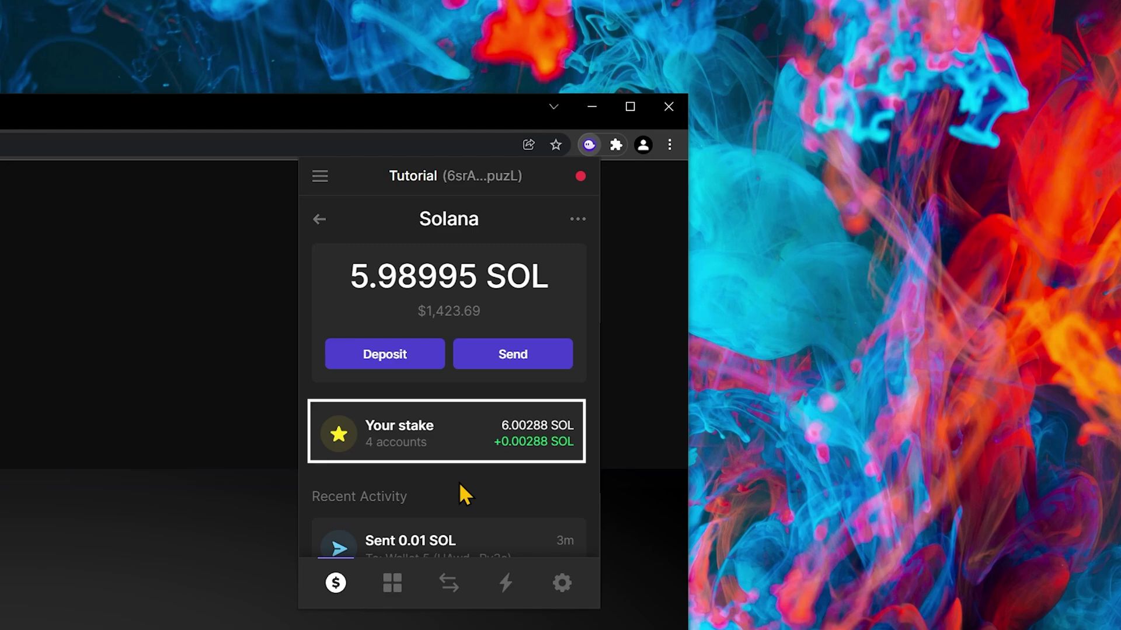
pyautogui.click(457, 439)
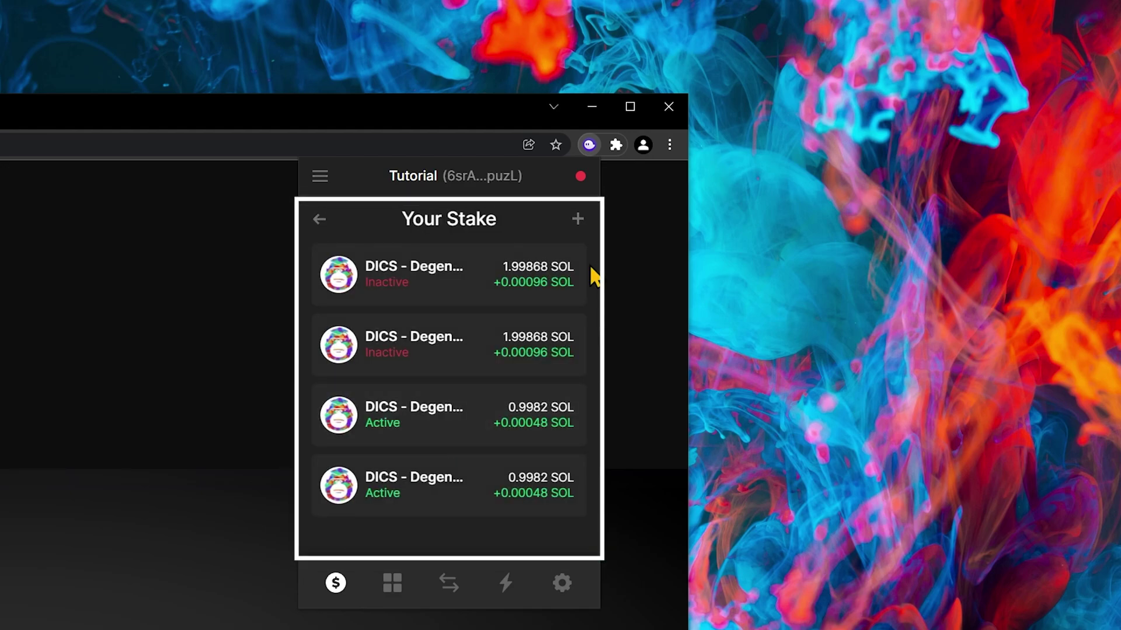
pyautogui.click(578, 219)
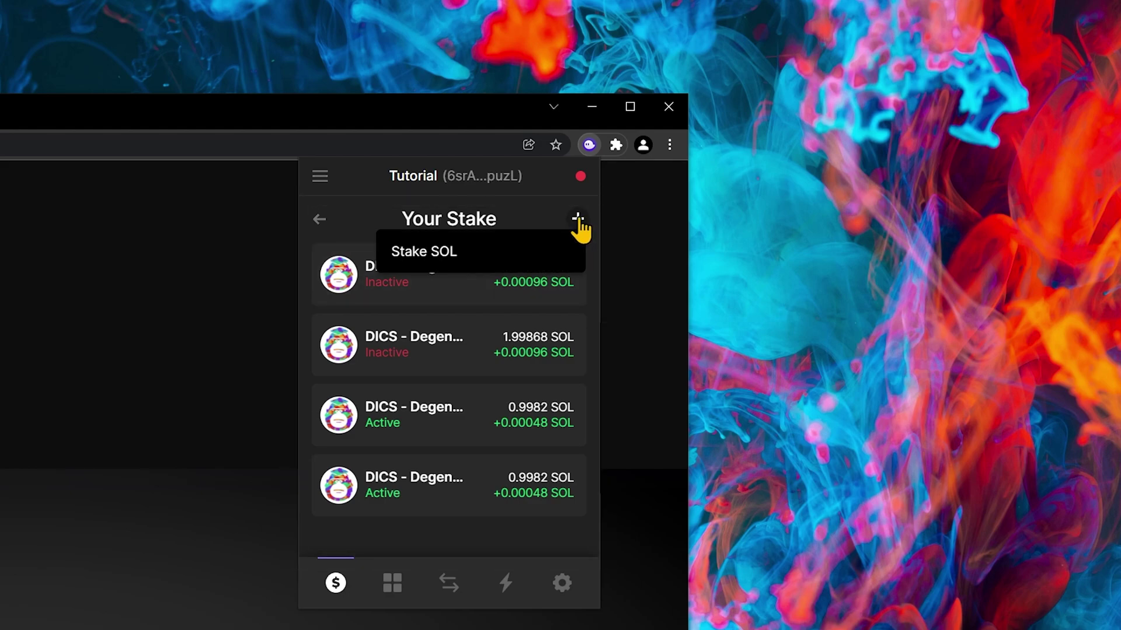
pyautogui.click(477, 266)
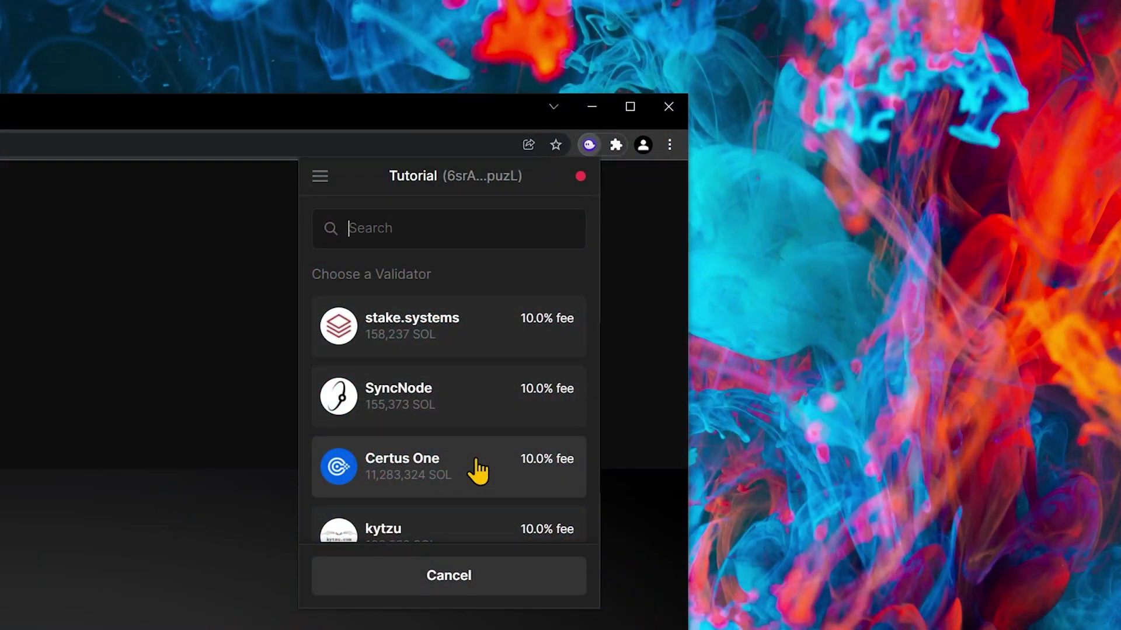
# Search the validator list for 'ever', 'chor', 'staking faci' and 'bison' to compare fees.
pyautogui.write('ever')
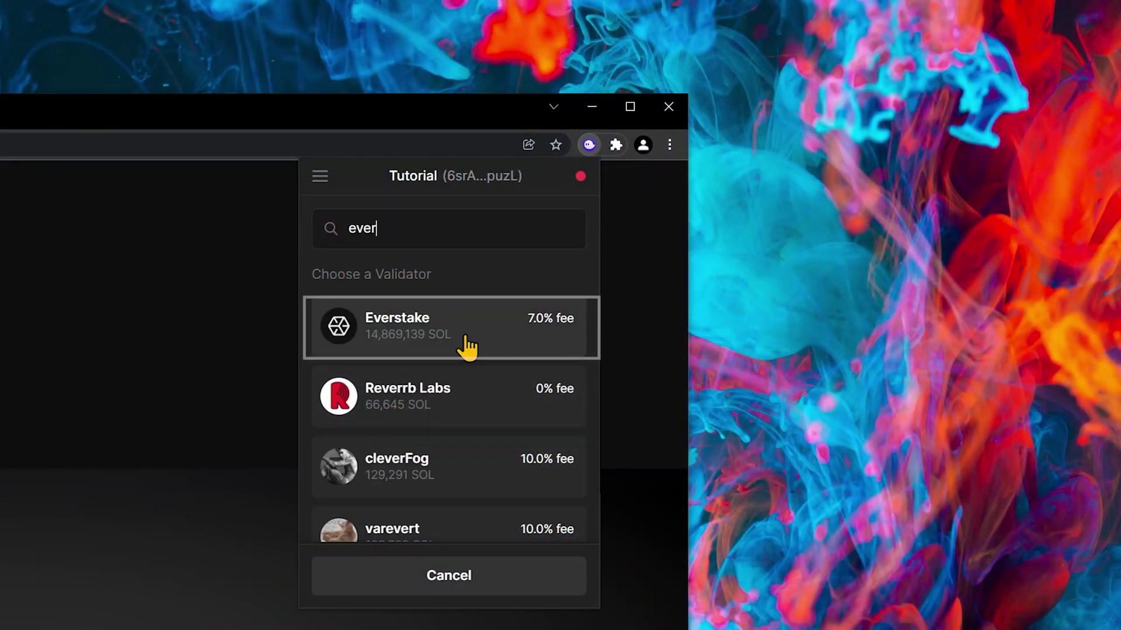
pyautogui.hotkey('ctrl', 'a')
pyautogui.write('chor')
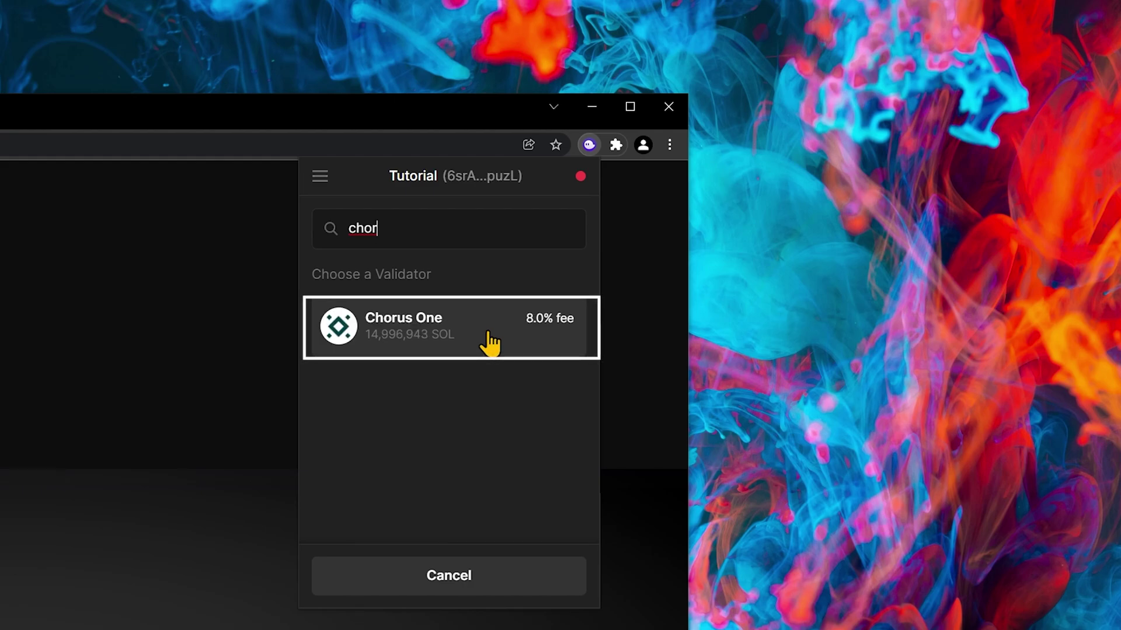
pyautogui.hotkey('ctrl', 'a')
pyautogui.write('staking faci')
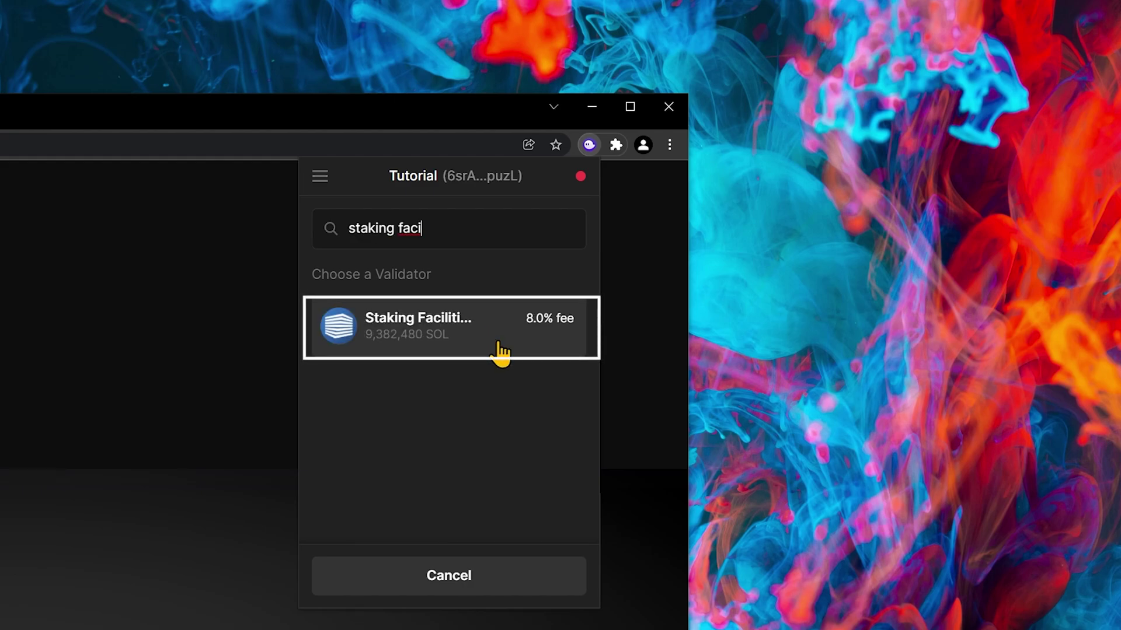
pyautogui.hotkey('ctrl', 'a')
pyautogui.write('bison')
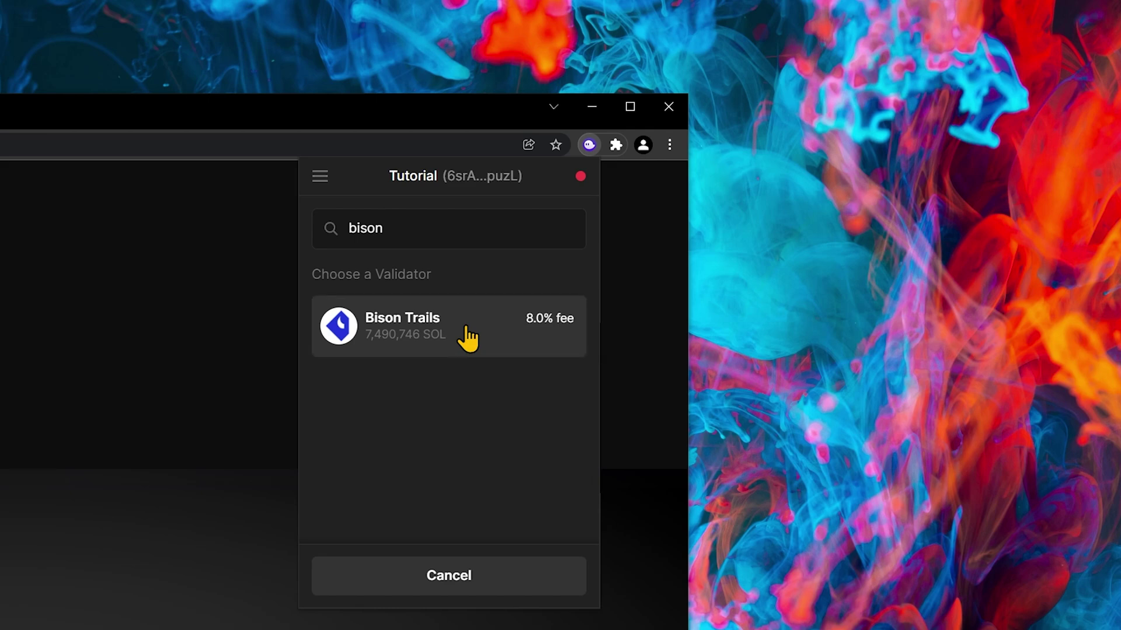
# Look up 'dics' and 'genesysgo', then select DICS - Degen Infrastructure as the validator.
pyautogui.hotkey('ctrl', 'a')
pyautogui.write('dics')
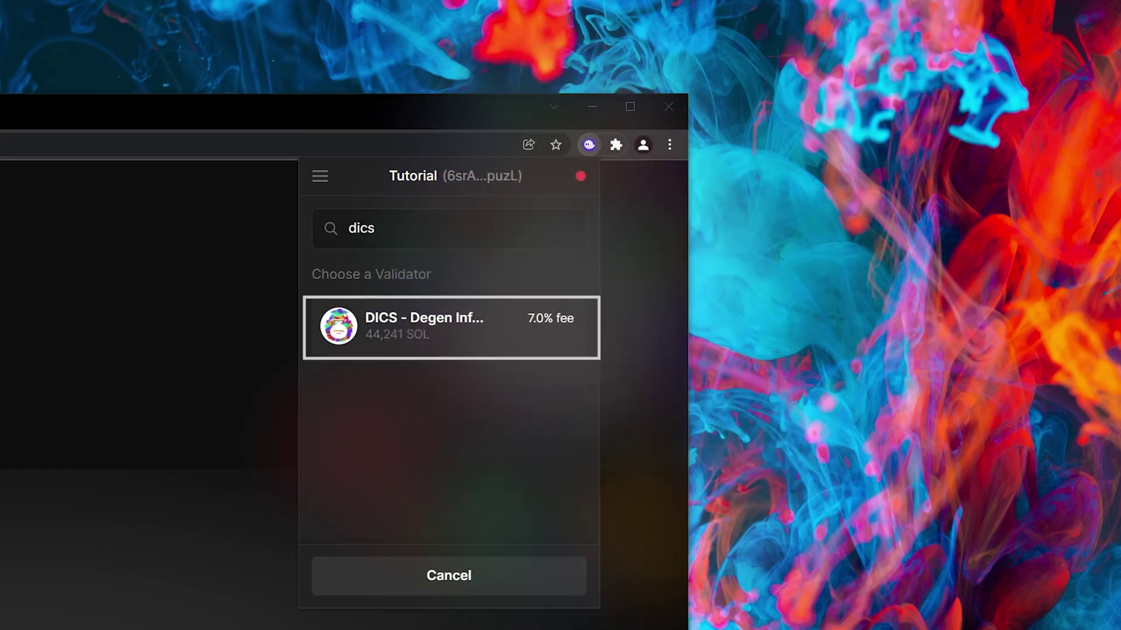
pyautogui.hotkey('ctrl', 'a')
pyautogui.write('genesysgo')
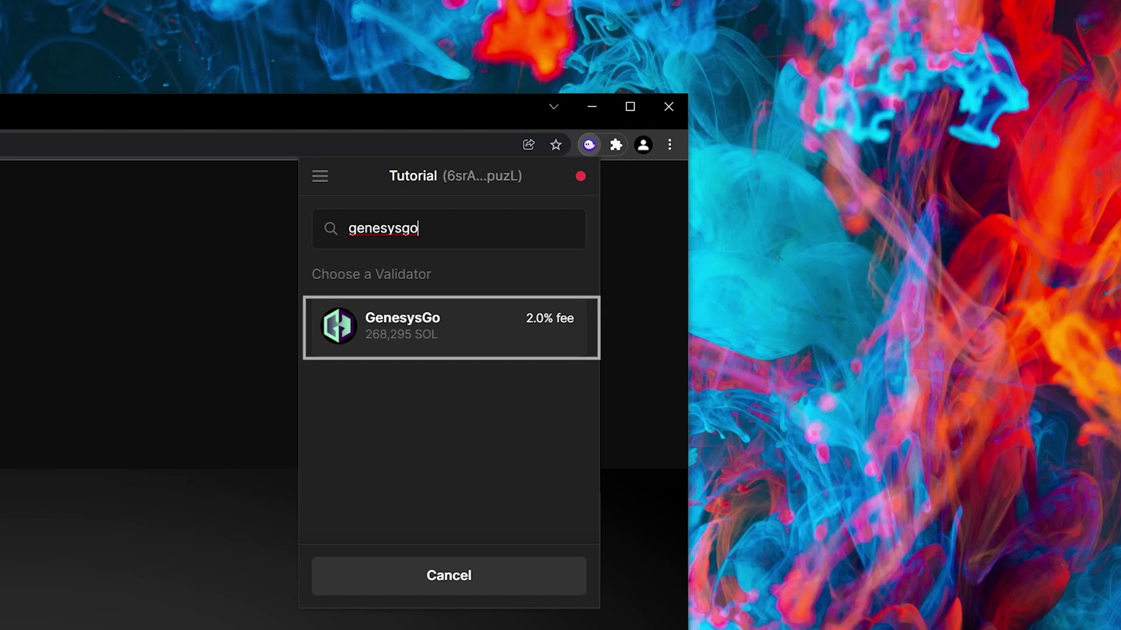
pyautogui.hotkey('ctrl', 'a')
pyautogui.write('dics')
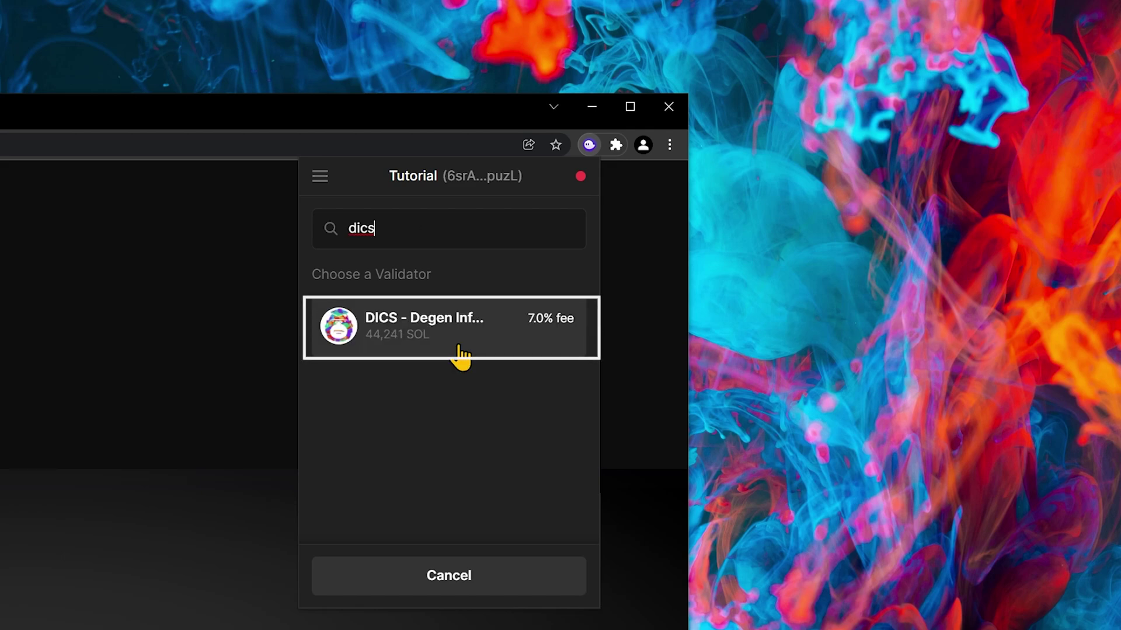
pyautogui.click(460, 350)
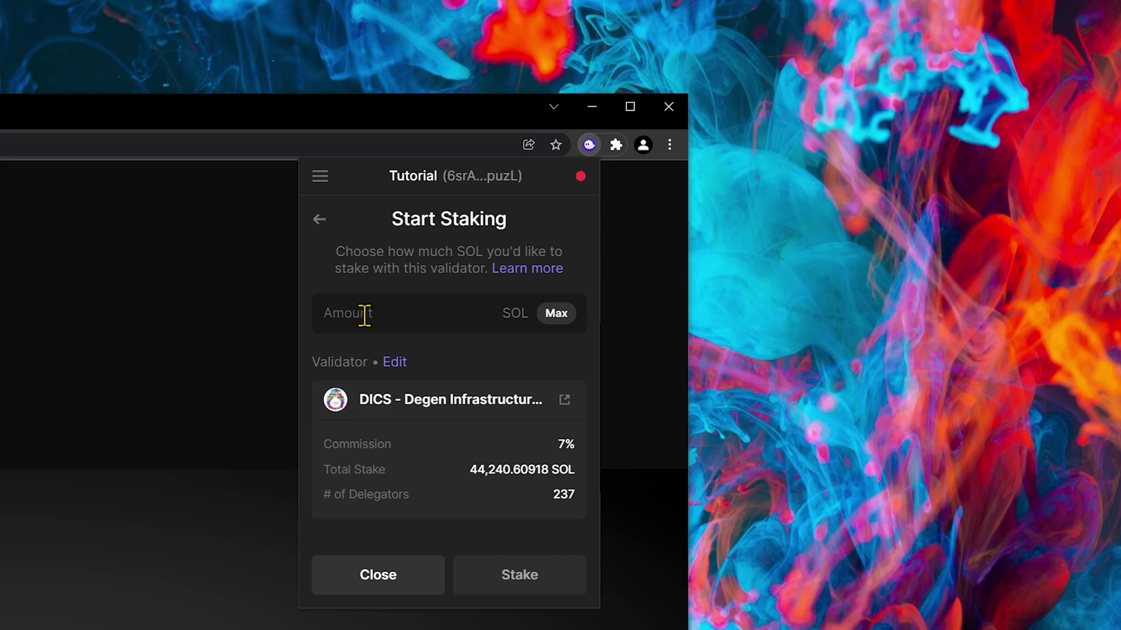
# Stake 5.9 SOL with DICS, trimming the maximum amount to 5.9, and dismiss the confirmation.
pyautogui.click(556, 313)
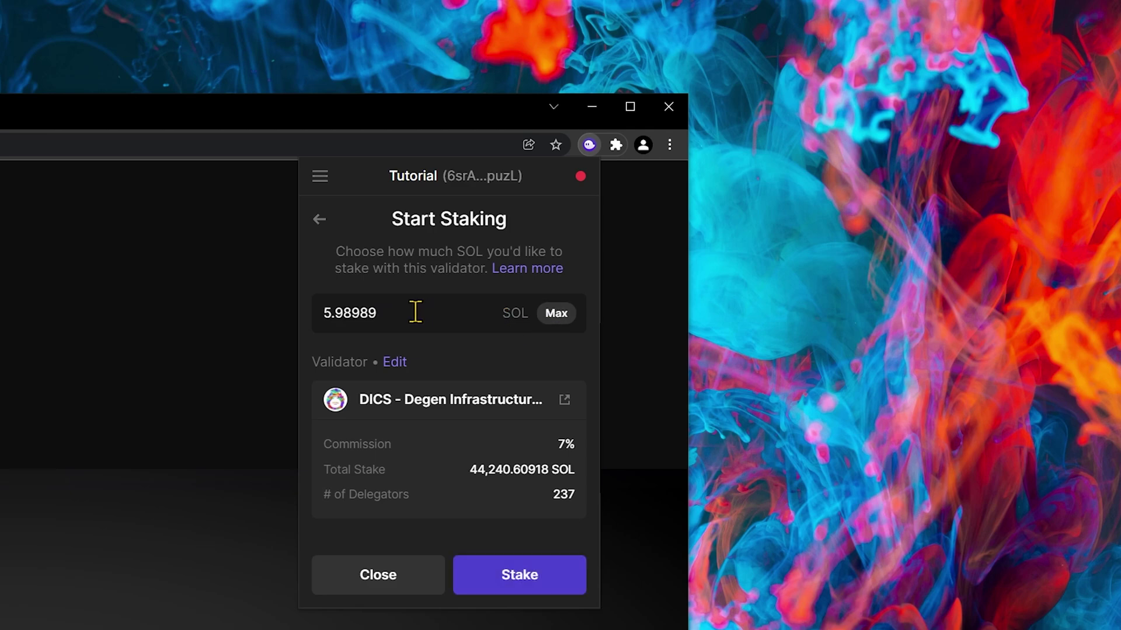
pyautogui.moveTo(346, 316); pyautogui.dragTo(371, 317)
pyautogui.press('BackSpace')
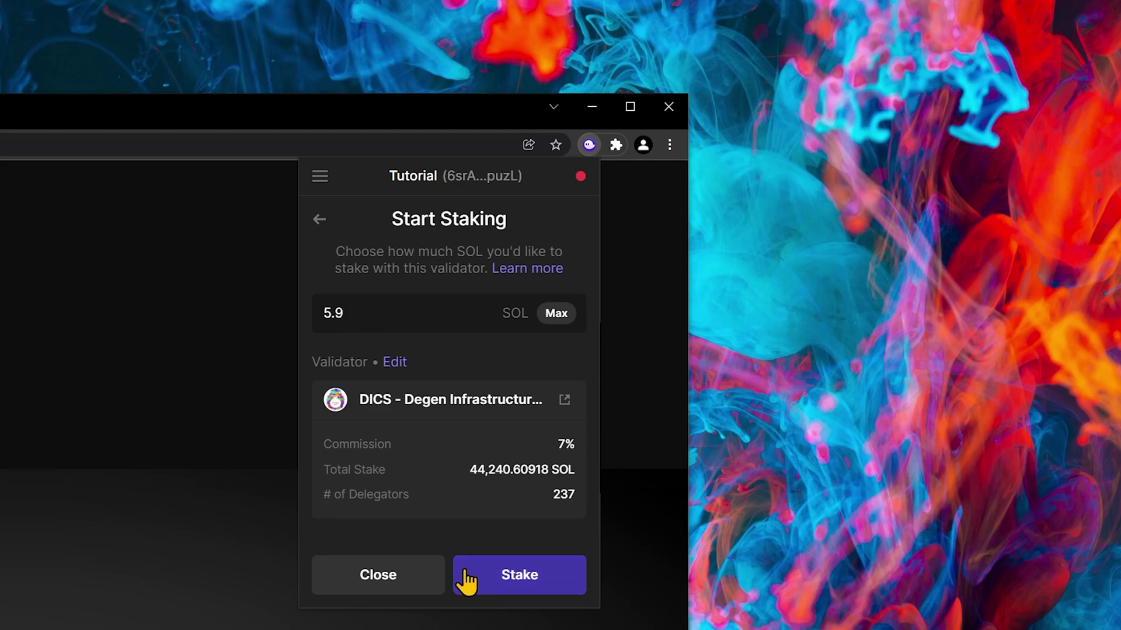
pyautogui.click(467, 577)
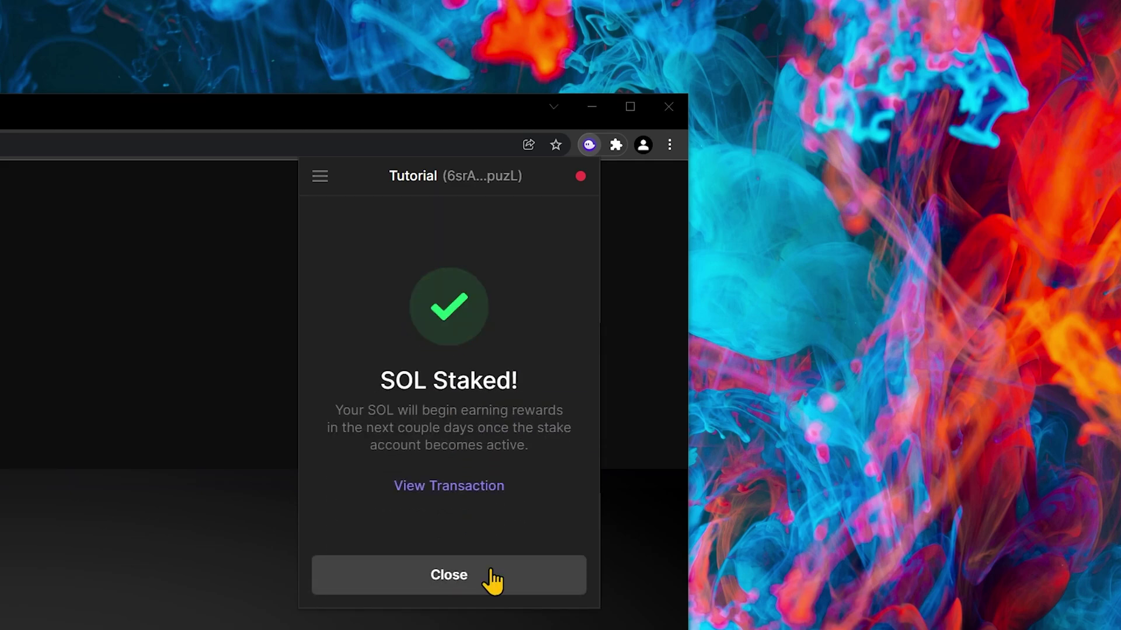
pyautogui.click(492, 581)
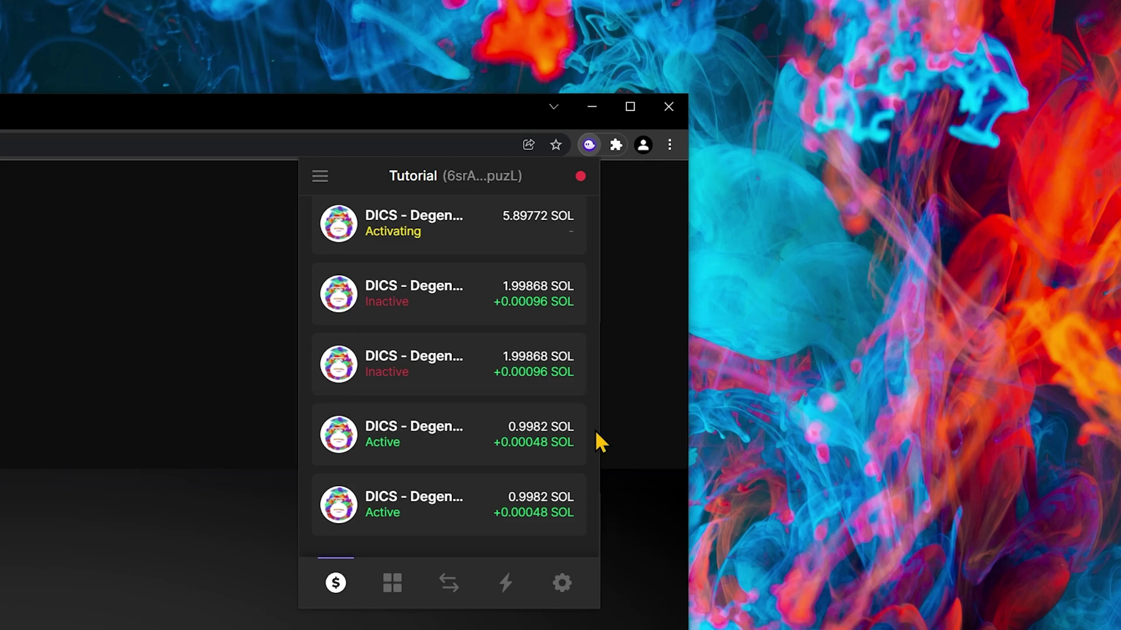
# Unstake the active 0.9982 SOL DICS stake and view the deactivating stake's details.
pyautogui.click(478, 442)
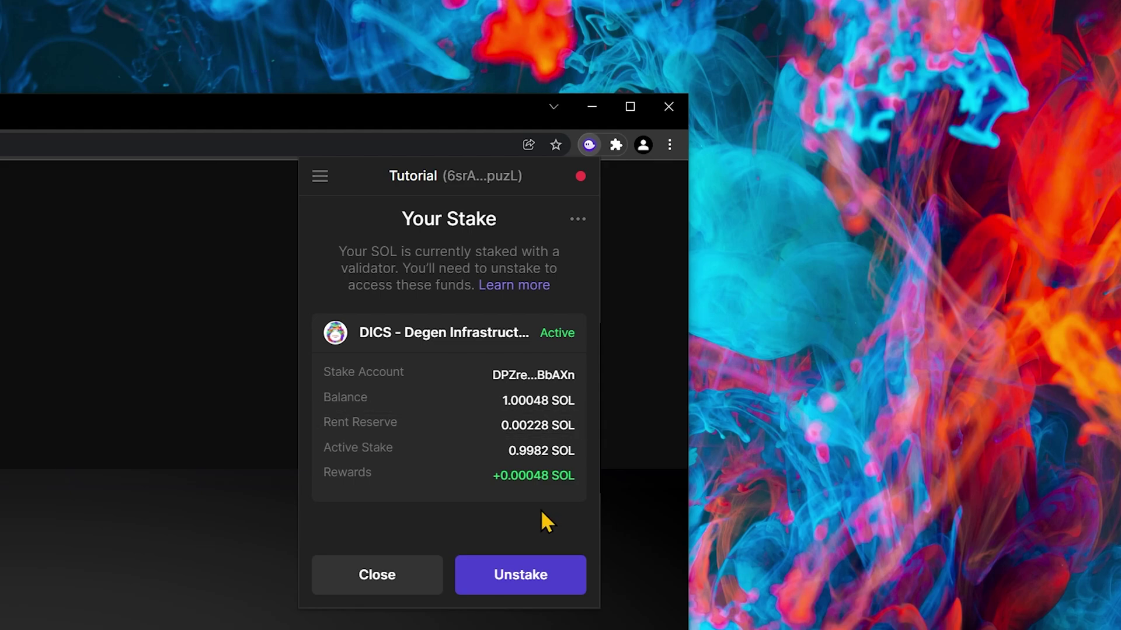
pyautogui.click(538, 585)
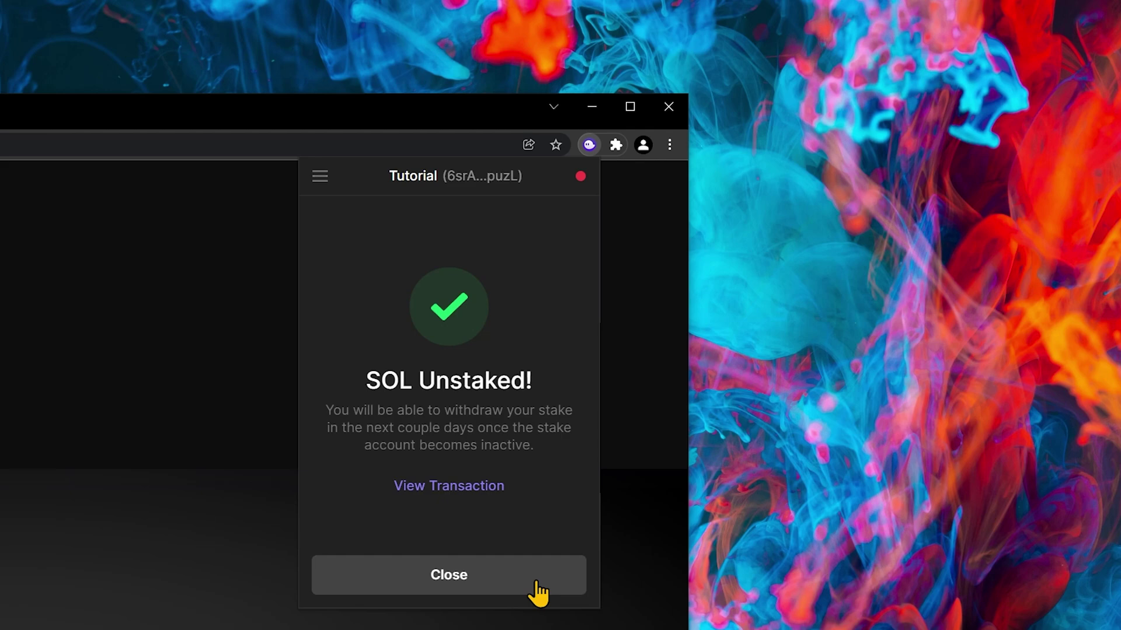
pyautogui.click(537, 583)
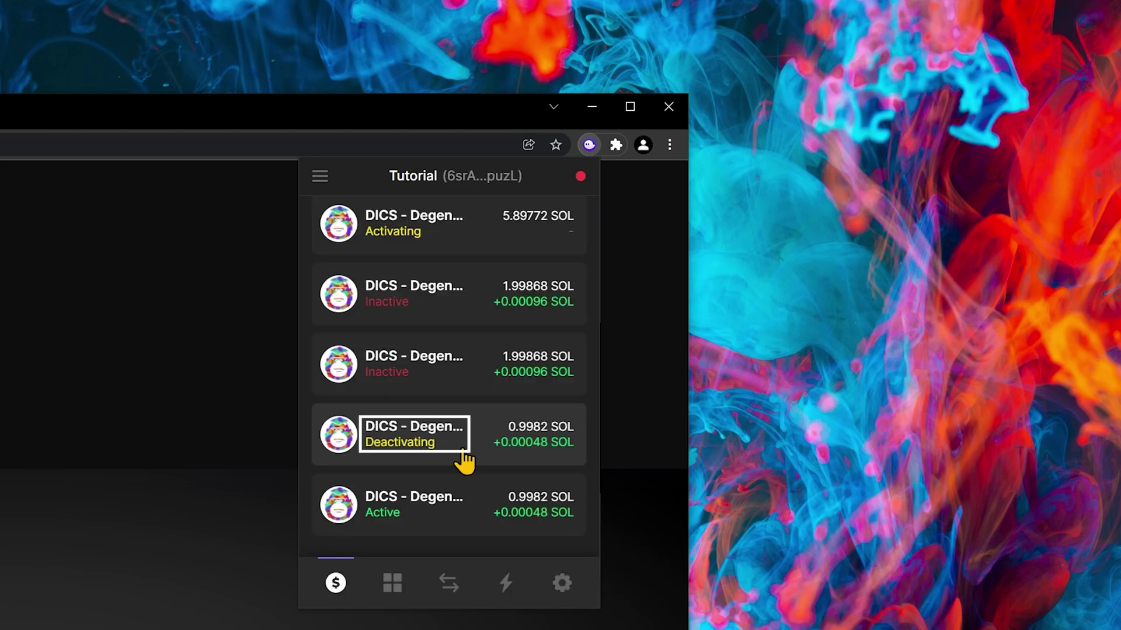
pyautogui.click(464, 454)
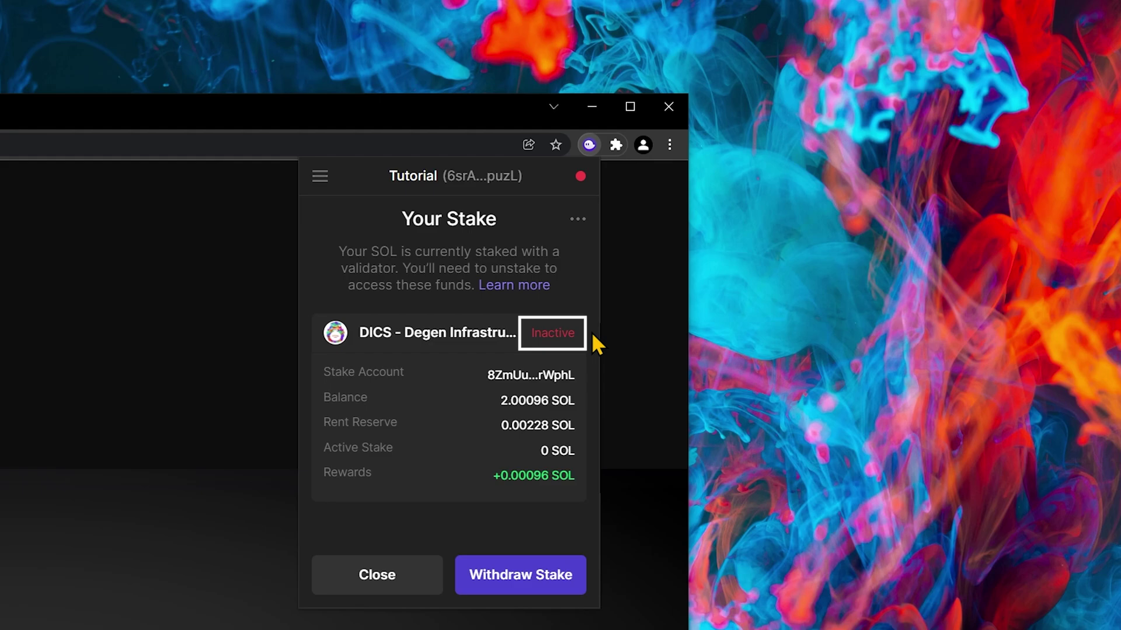
# Withdraw the inactive 2.00096 SOL stake into the wallet and return to the Solana page.
pyautogui.click(529, 594)
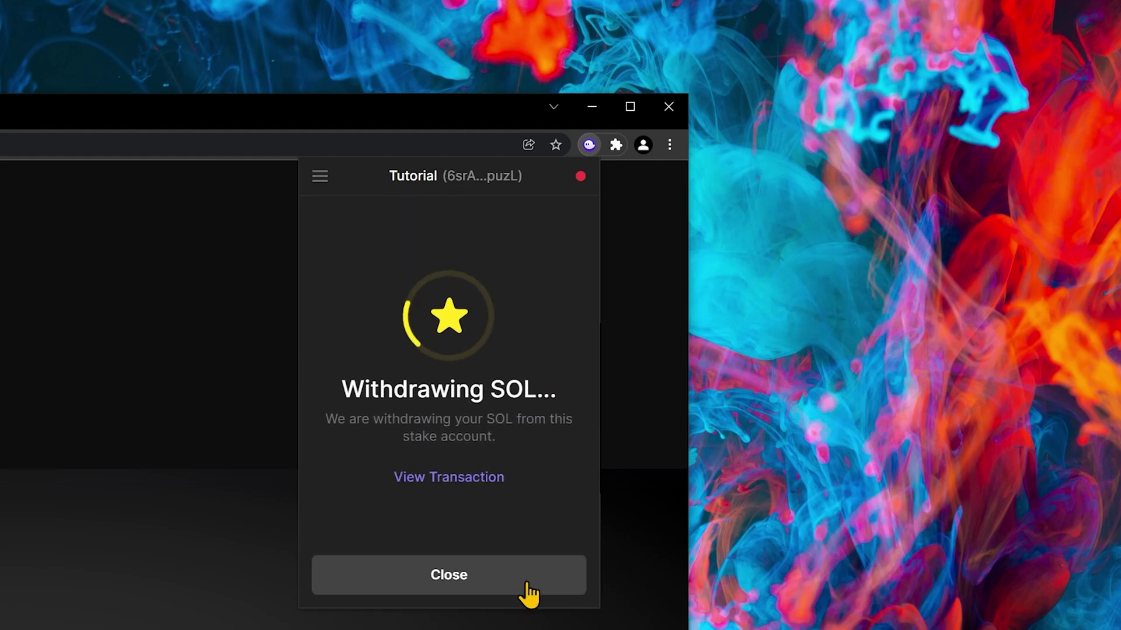
pyautogui.click(529, 594)
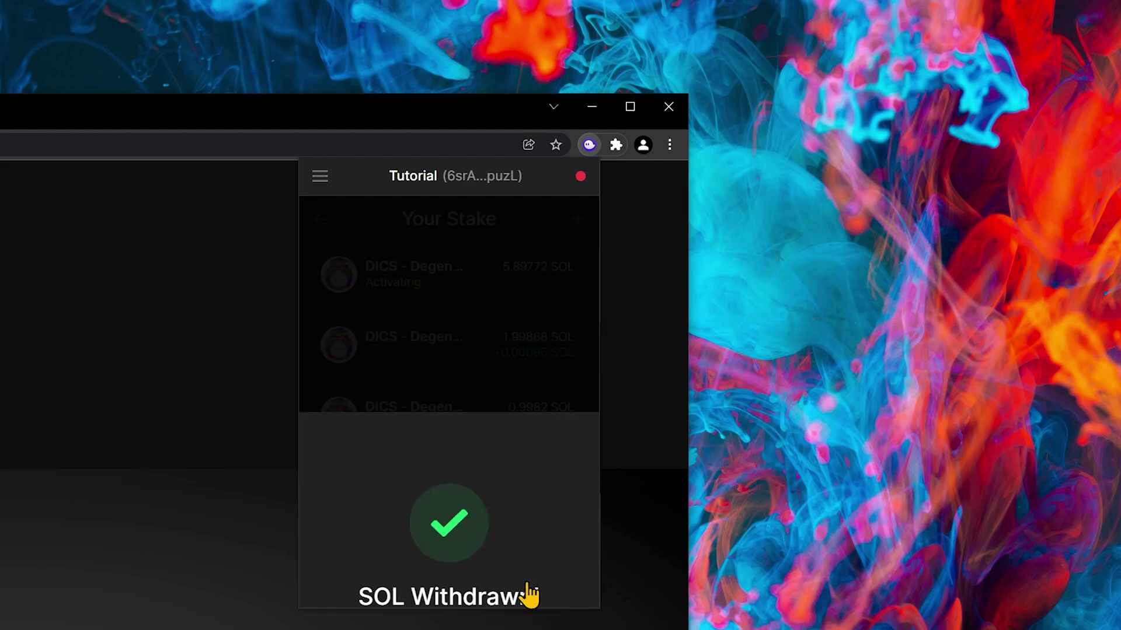
pyautogui.click(319, 220)
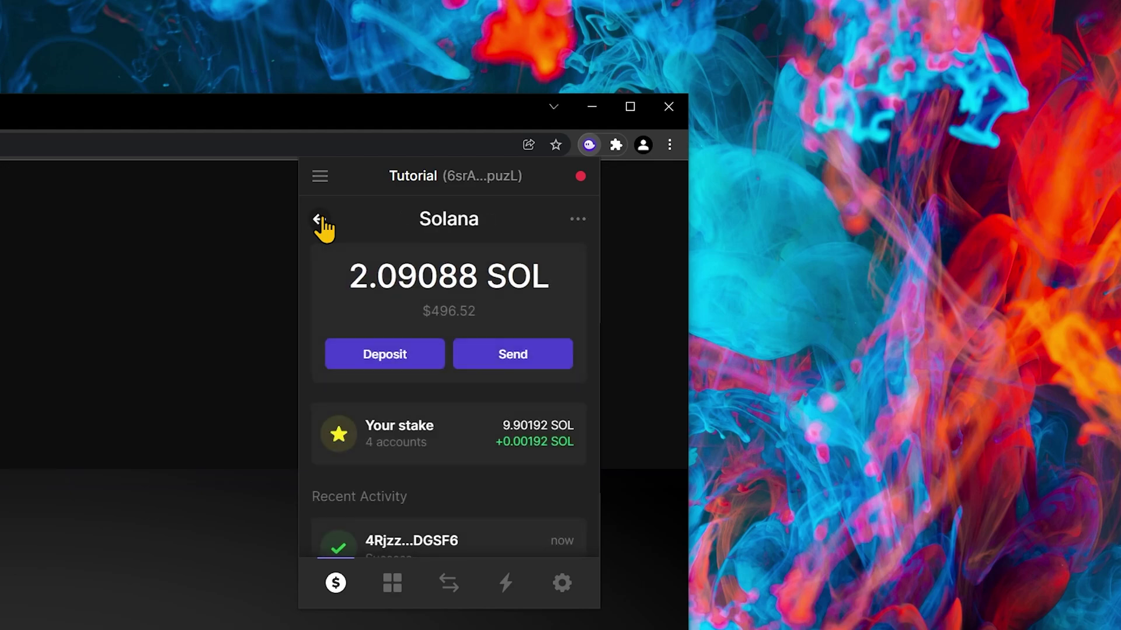
# Restake the other inactive 2.00096 SOL stake account with DICS from its options menu.
pyautogui.click(319, 220)
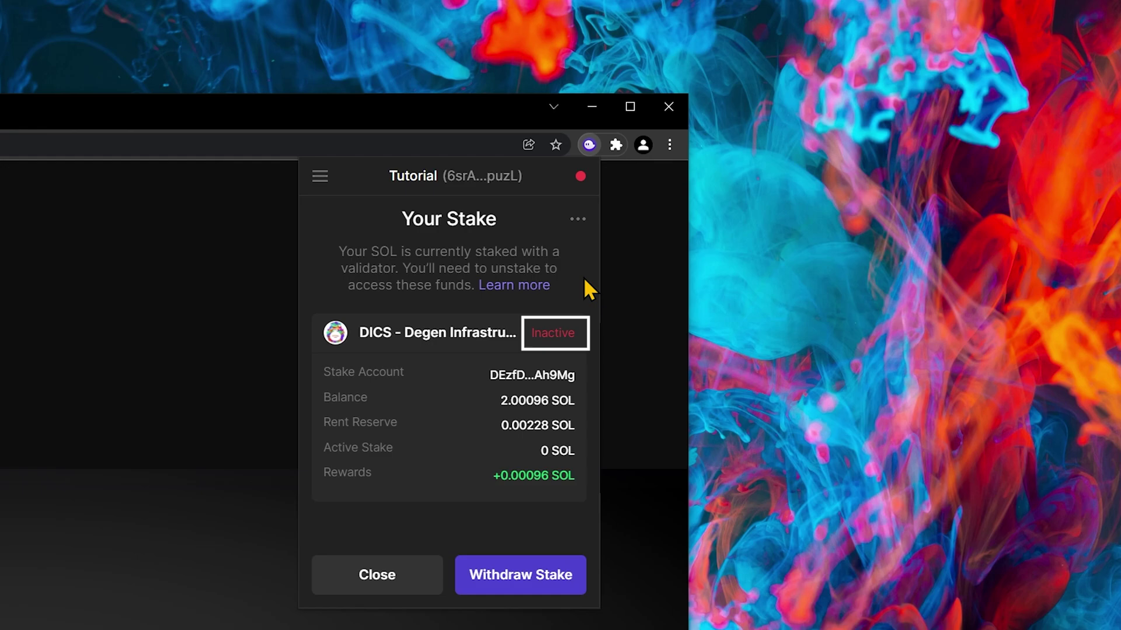
pyautogui.click(577, 220)
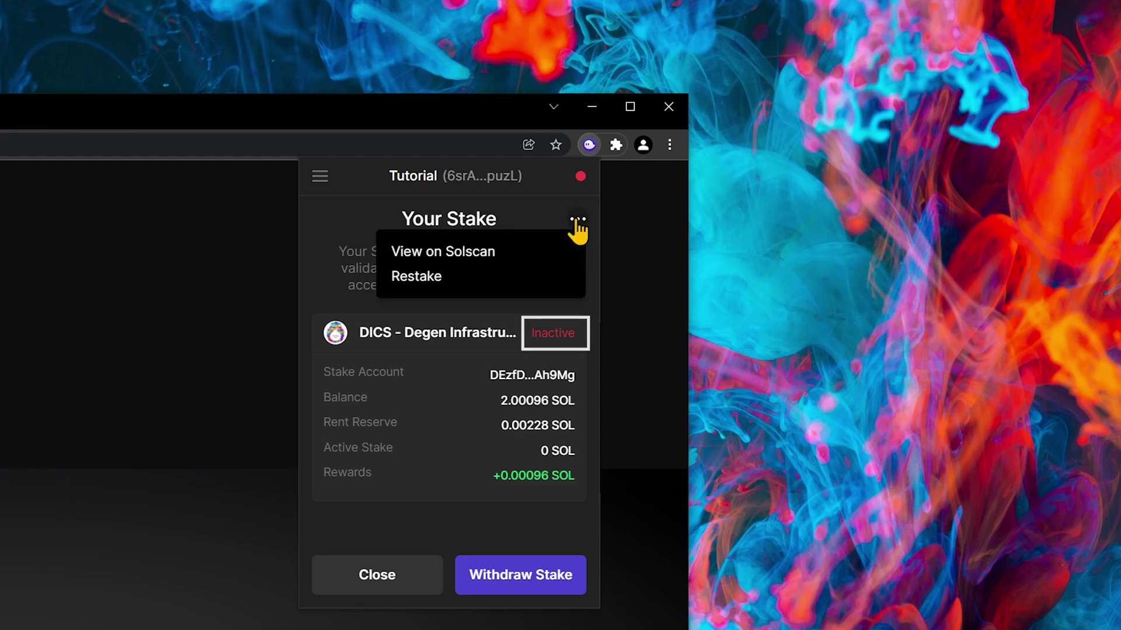
pyautogui.click(452, 275)
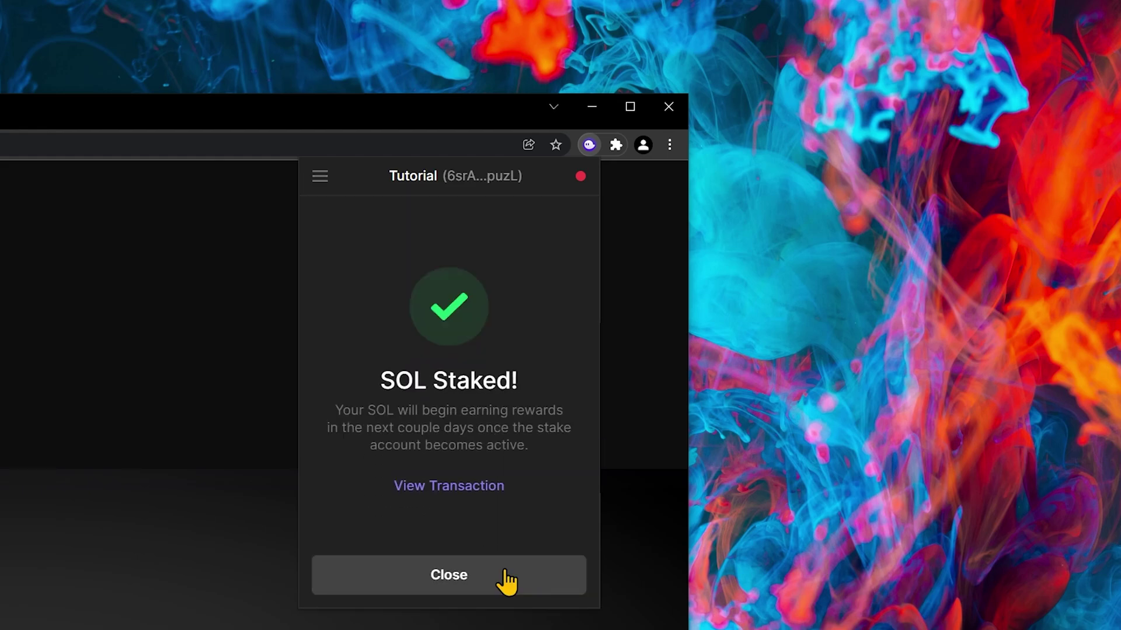
pyautogui.click(506, 581)
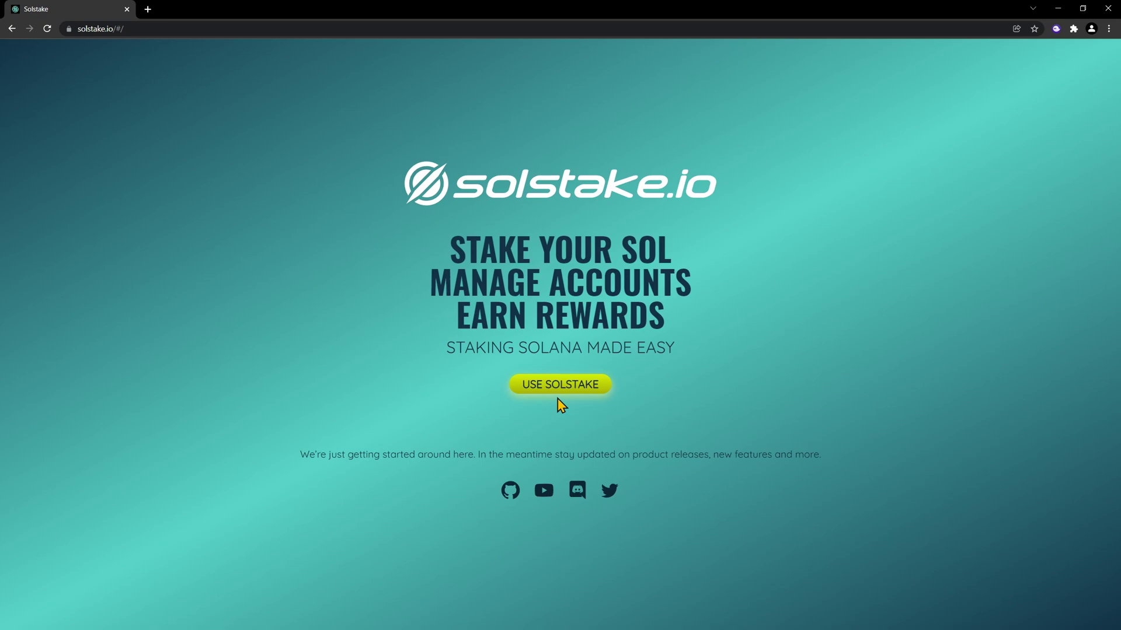
# Launch solstake.io and paste the wallet address copied from Phantom into the Public Key field.
pyautogui.click(576, 386)
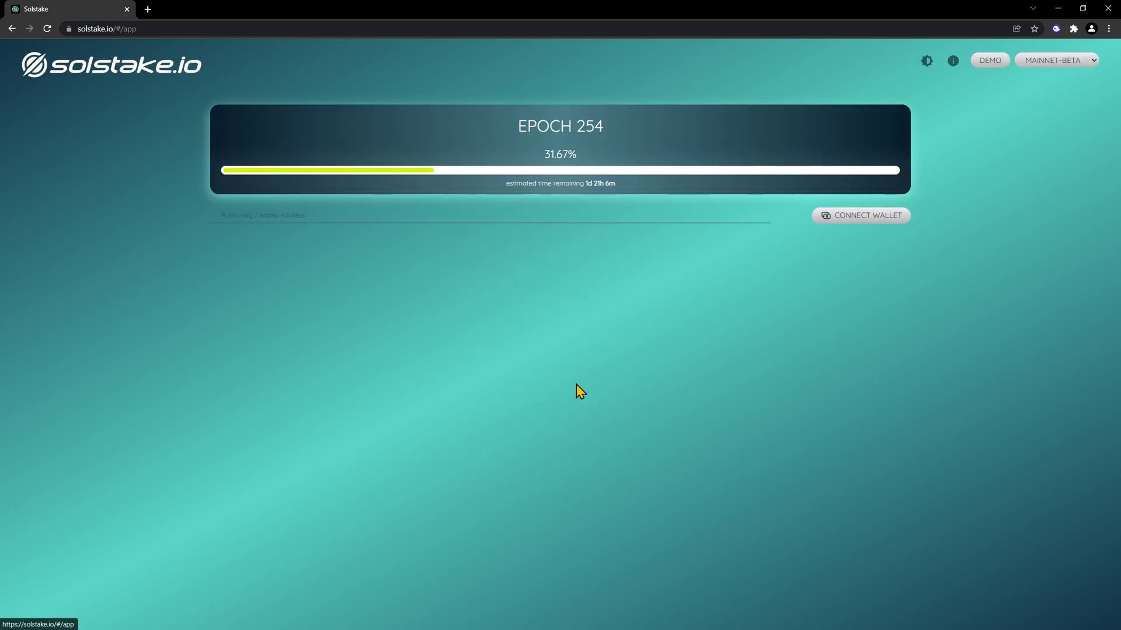
pyautogui.click(1056, 29)
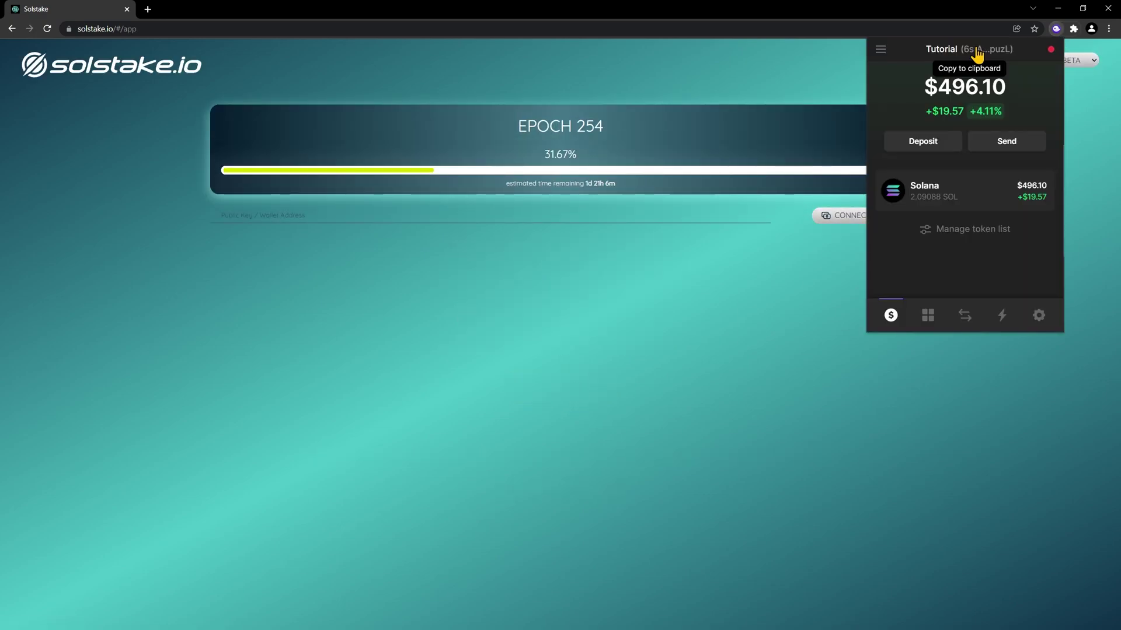
pyautogui.click(971, 50)
pyautogui.click(604, 211)
pyautogui.hotkey('ctrl', 'v')
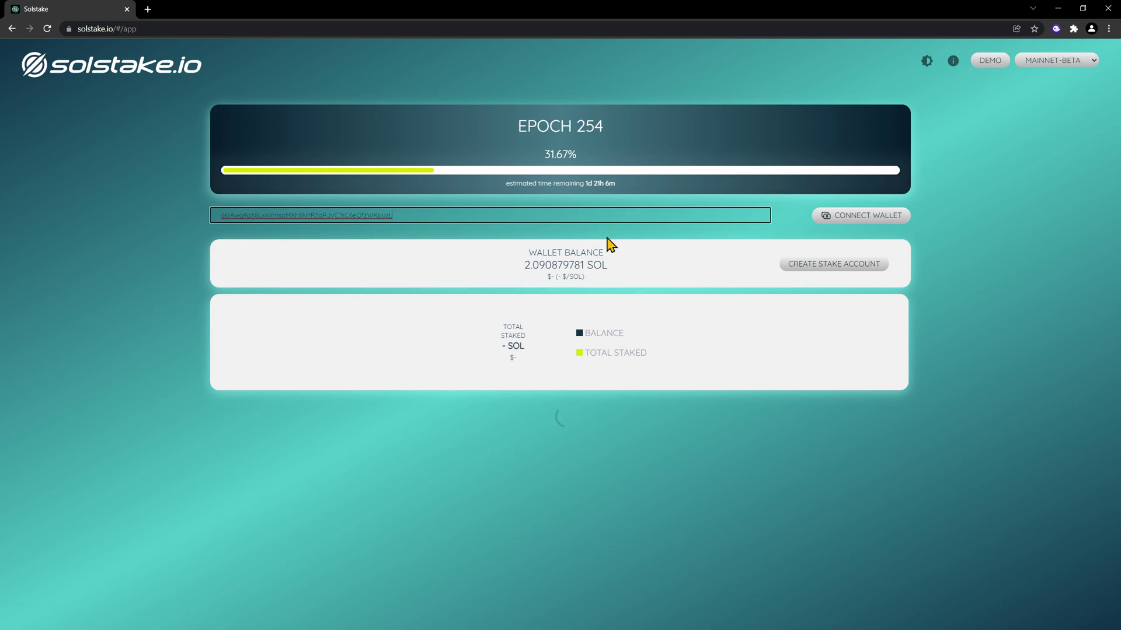
# Expand the first stake's REWARDS history to review its epoch 253 rewards.
pyautogui.scroll(-1, 895, 413)
pyautogui.click(893, 407)
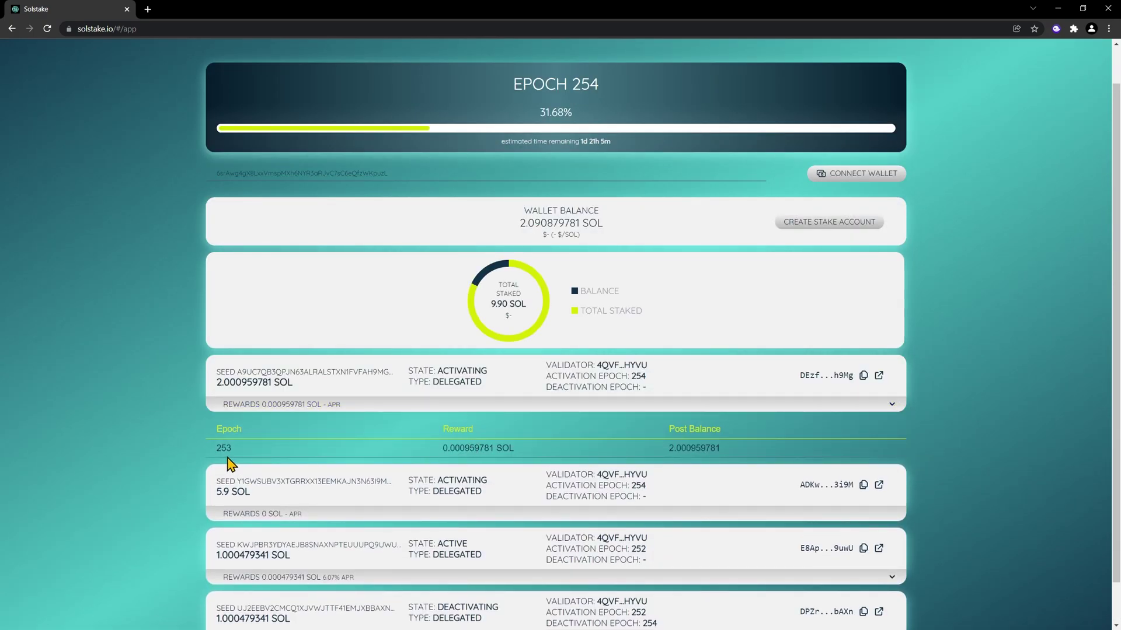
pyautogui.scroll(-3, 1011, 466)
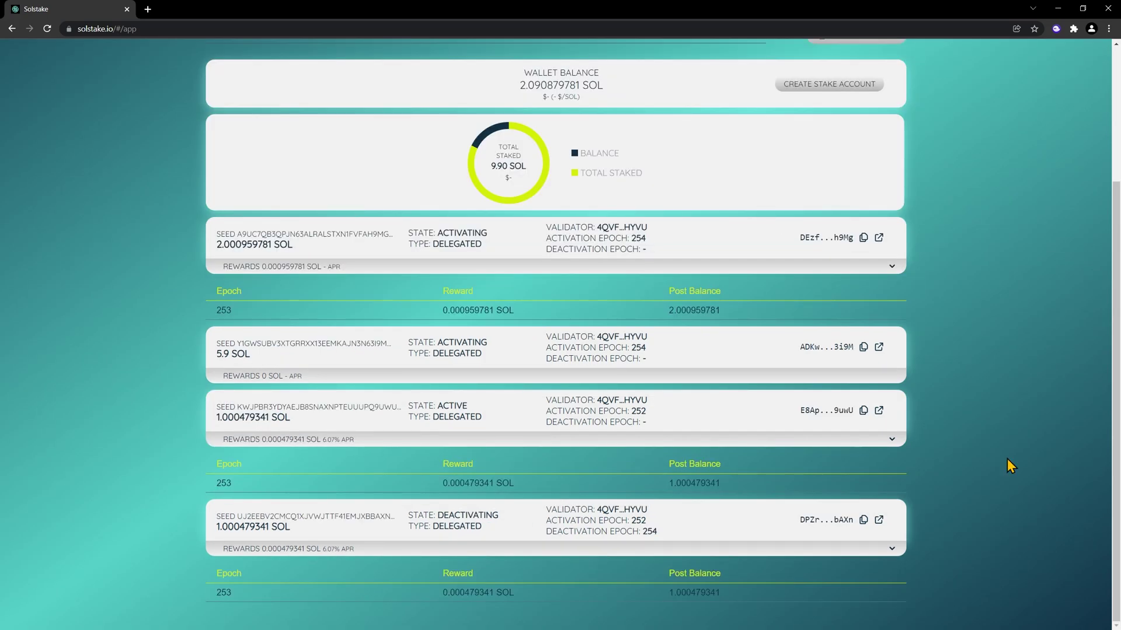
pyautogui.scroll(2, 914, 313)
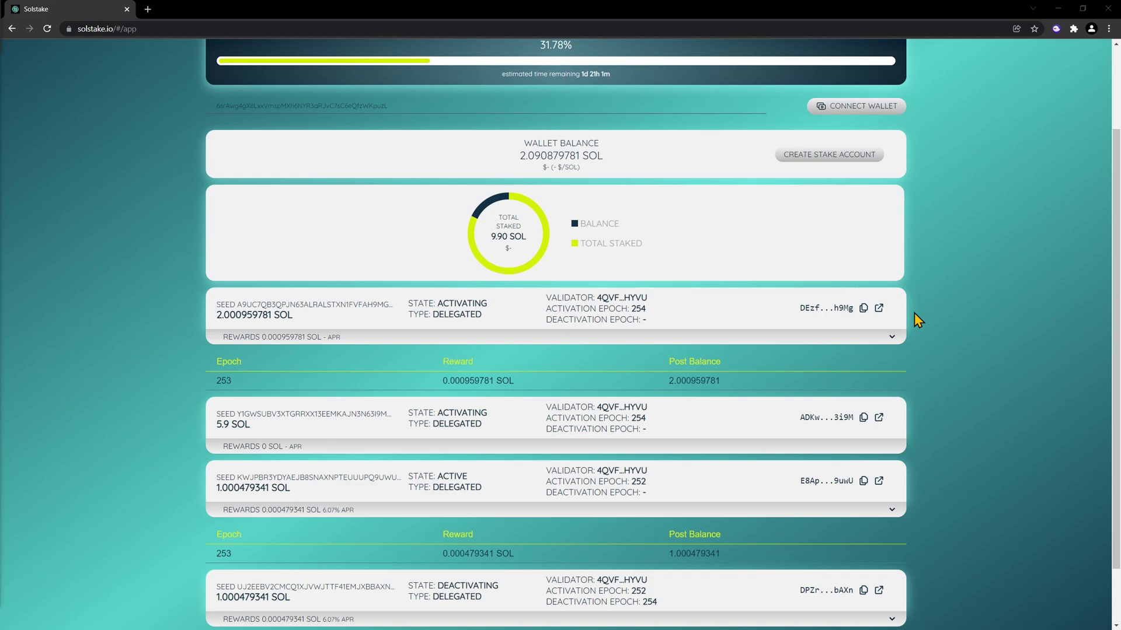
pyautogui.scroll(2, 915, 313)
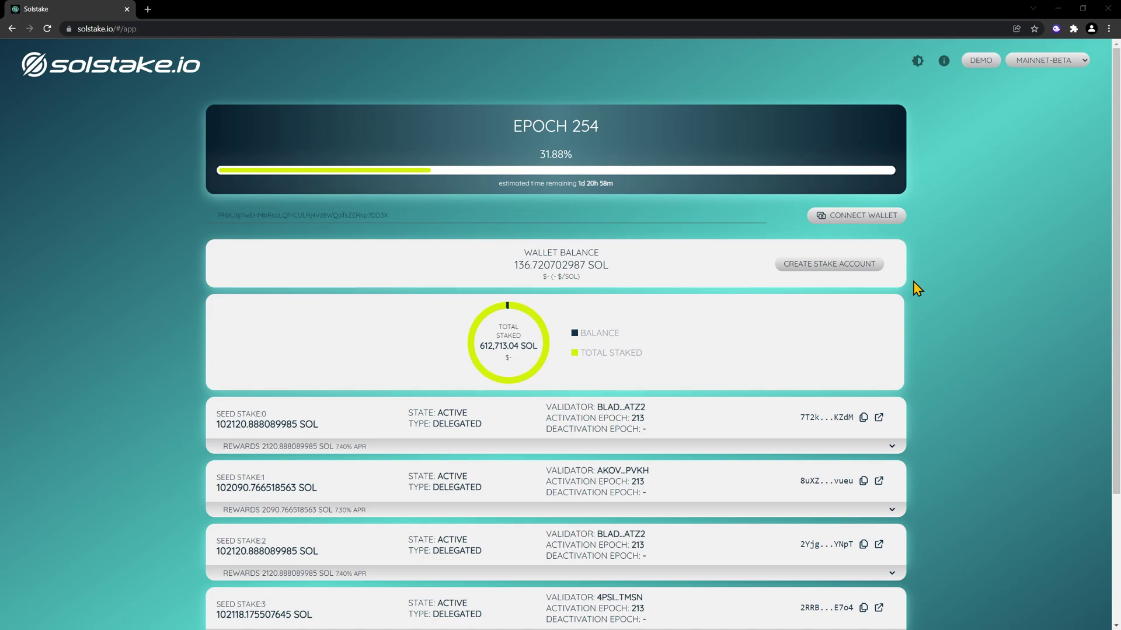
# Expand the first seed stake's Epoch/Reward/Post Balance table and scroll through its ~51 SOL rewards.
pyautogui.scroll(-3, 918, 288)
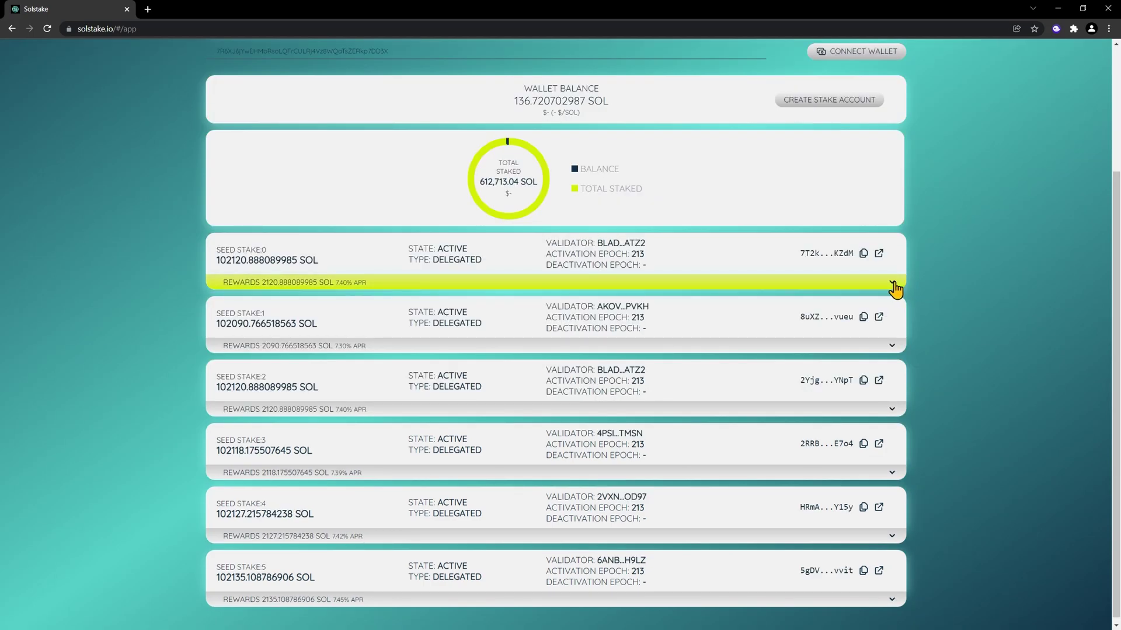
pyautogui.click(893, 283)
pyautogui.scroll(-3, 894, 286)
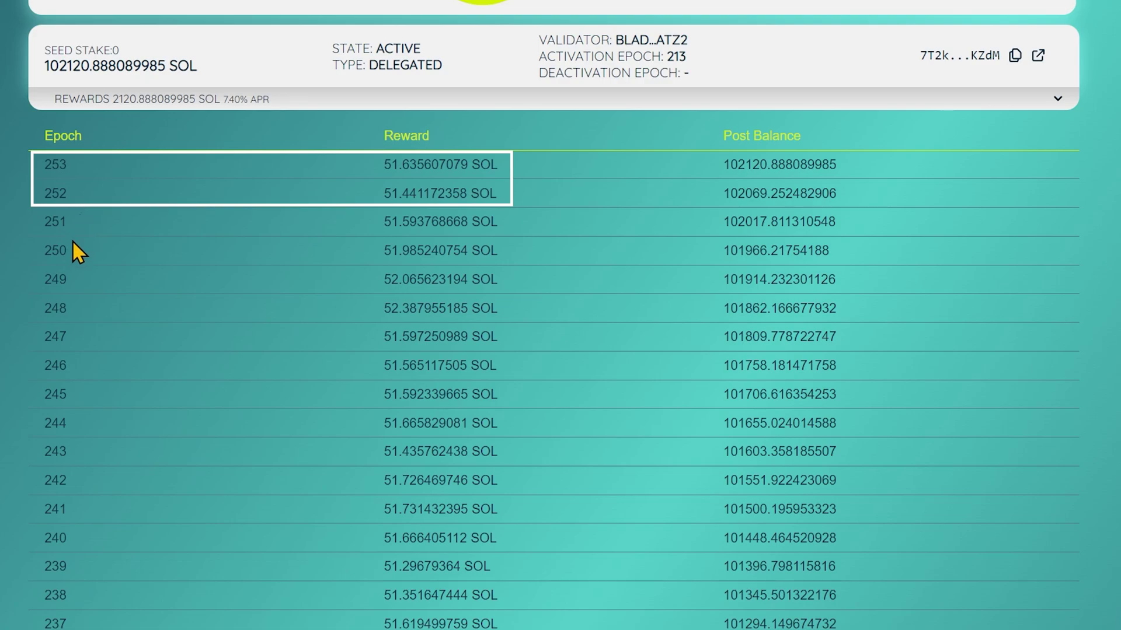
pyautogui.scroll(-5, 868, 345)
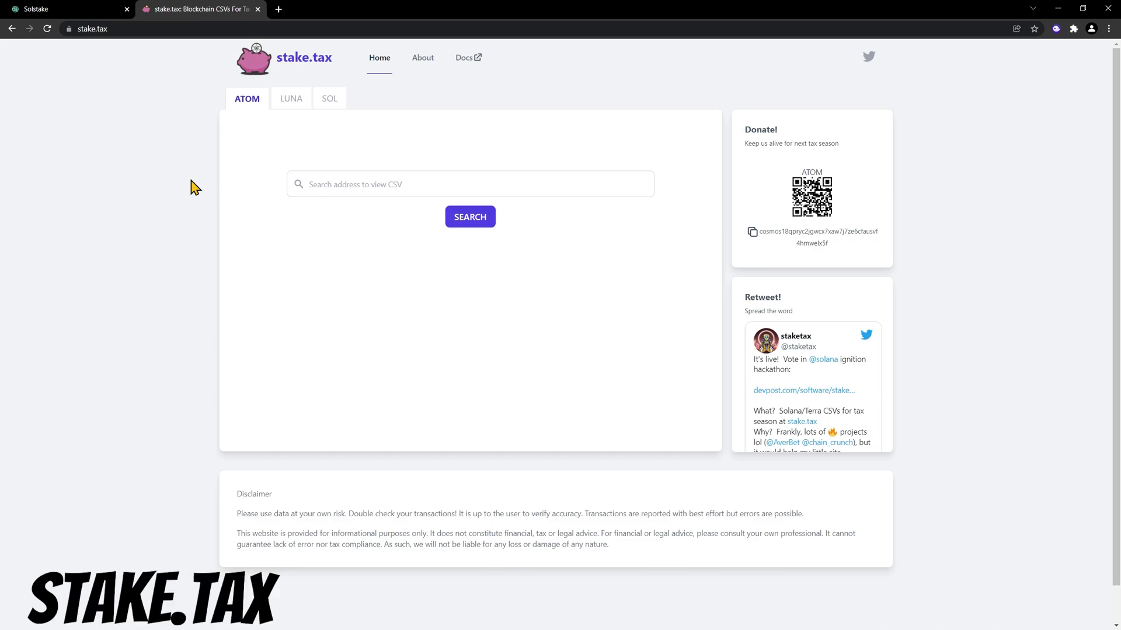
# On stake.tax's SOL tab, paste the wallet address and search its staking rewards.
pyautogui.click(328, 100)
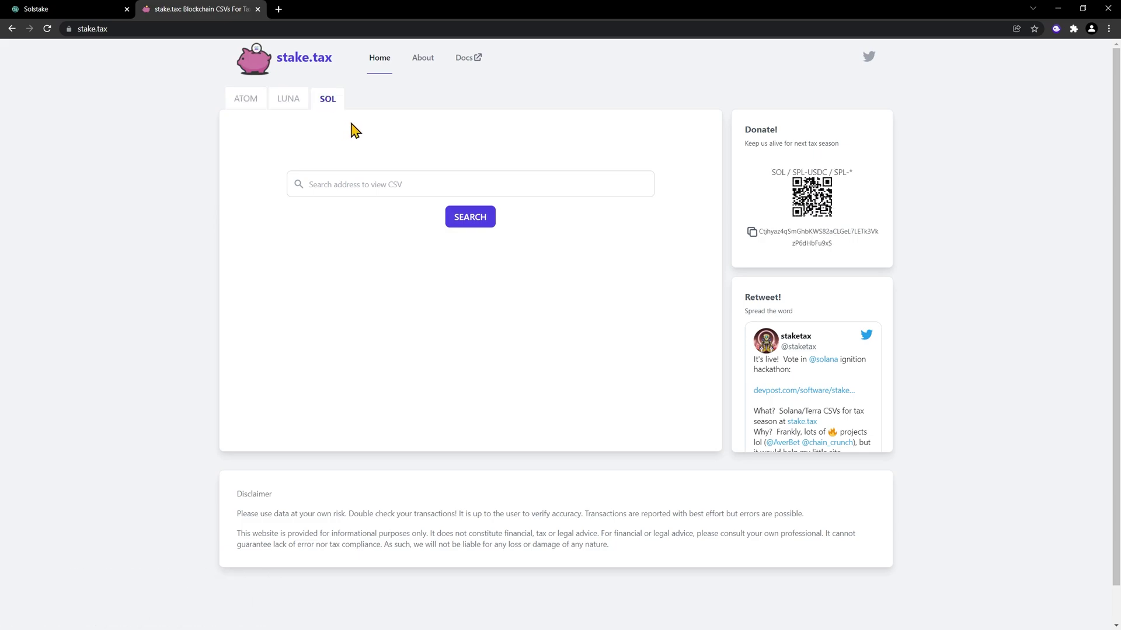
pyautogui.click(599, 184)
pyautogui.hotkey('ctrl', 'v')
pyautogui.click(467, 224)
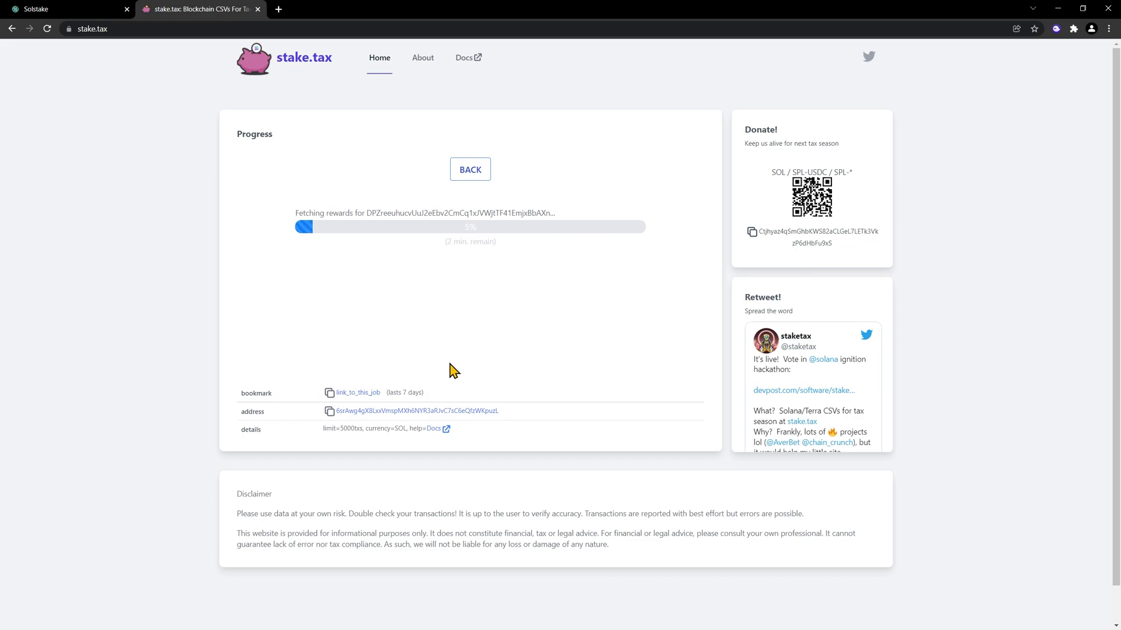